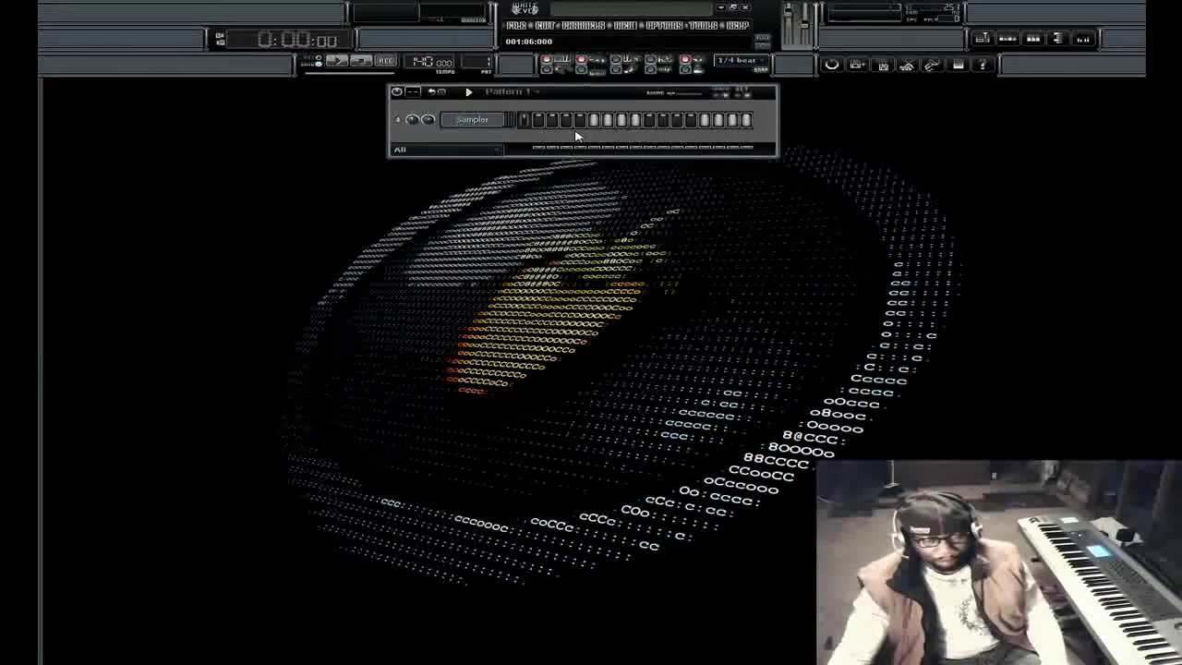
- Load the 1007-rossbmf shortcut from the Desktop into the Sampler channel and turn on Normalize for the sample
{"action": "left_click", "coordinate": [473, 121]}
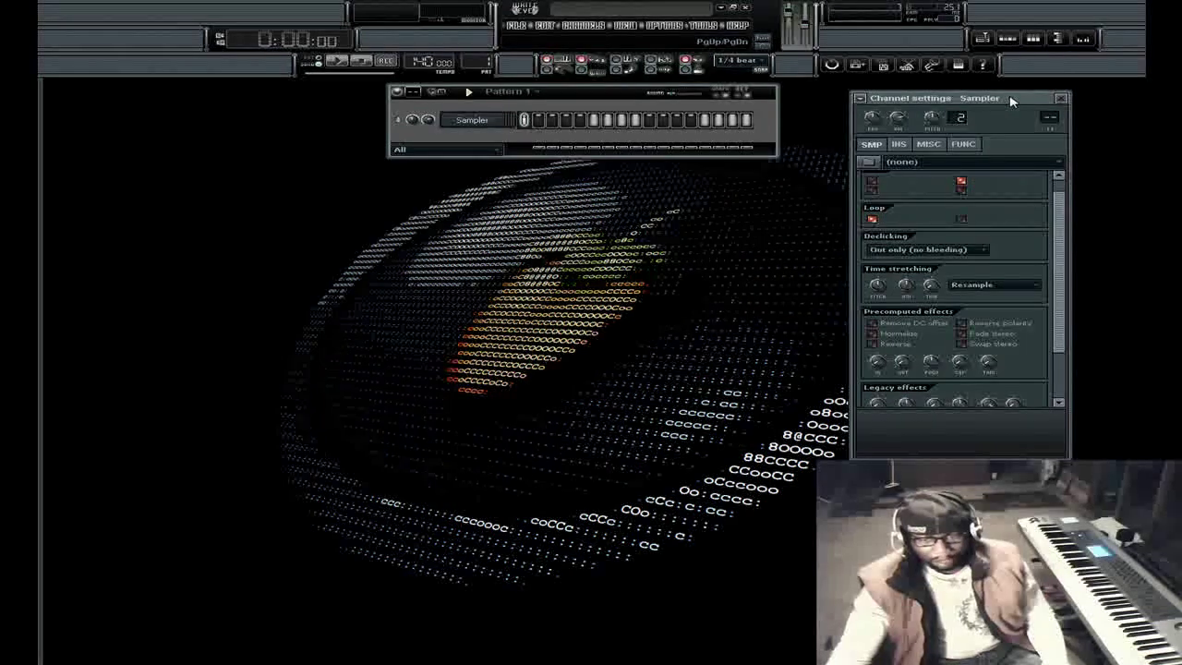
{"action": "left_click_drag", "start_coordinate": [1011, 100], "coordinate": [974, 101]}
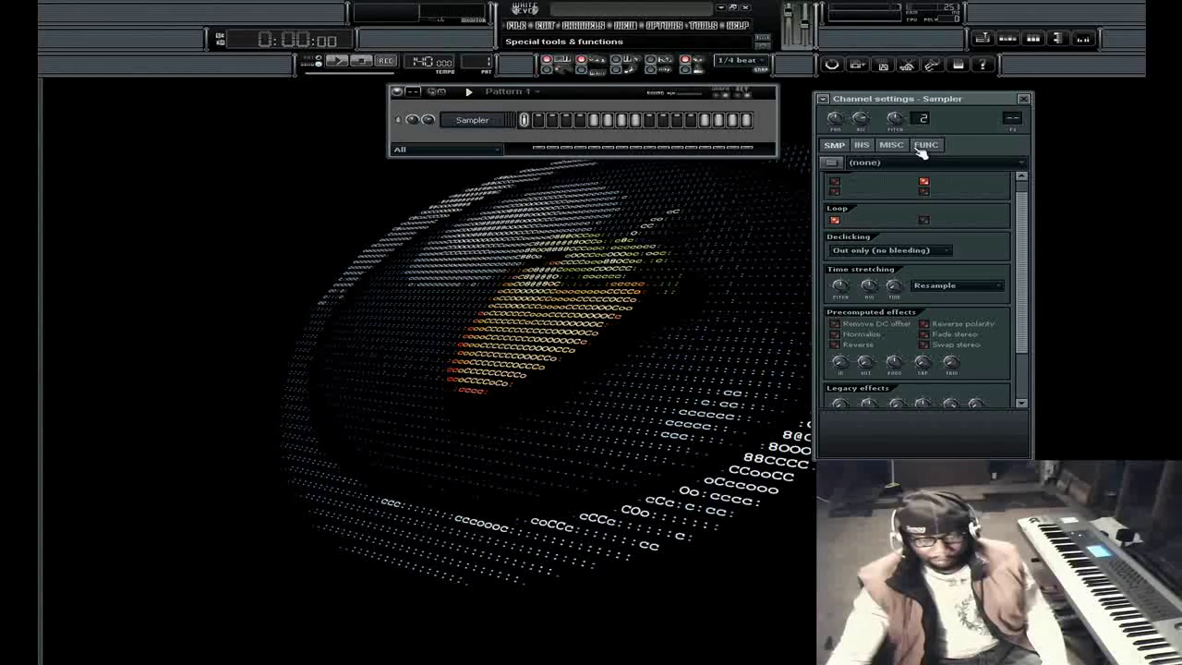
{"action": "left_click", "coordinate": [832, 162]}
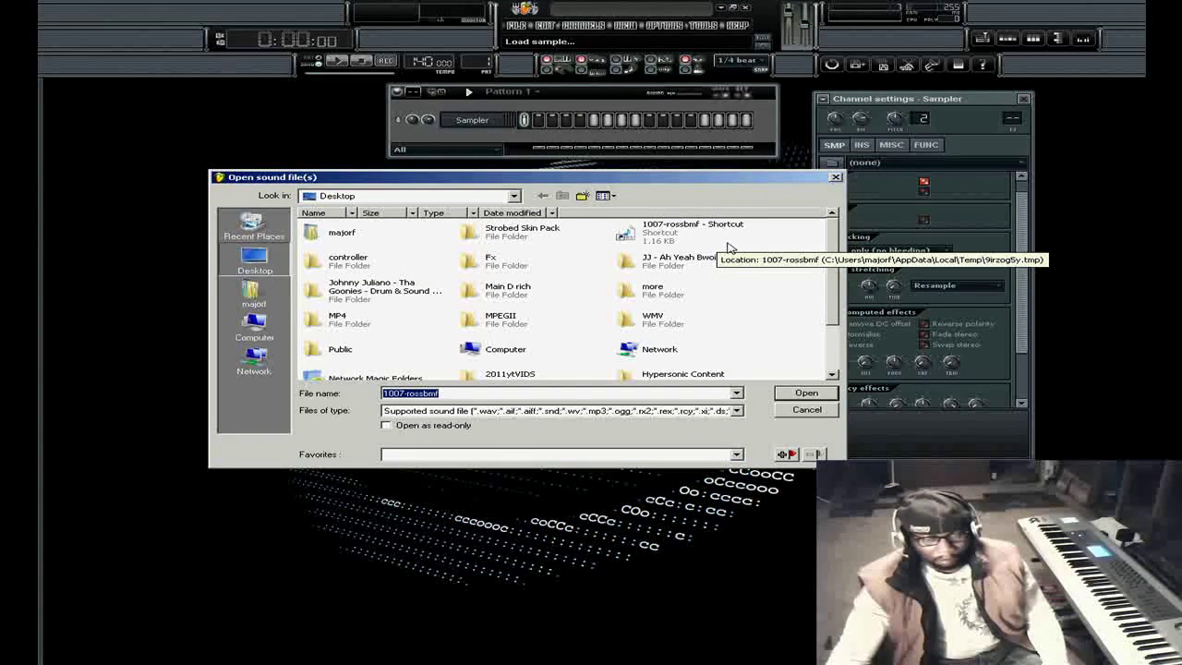
{"action": "left_click", "coordinate": [652, 238]}
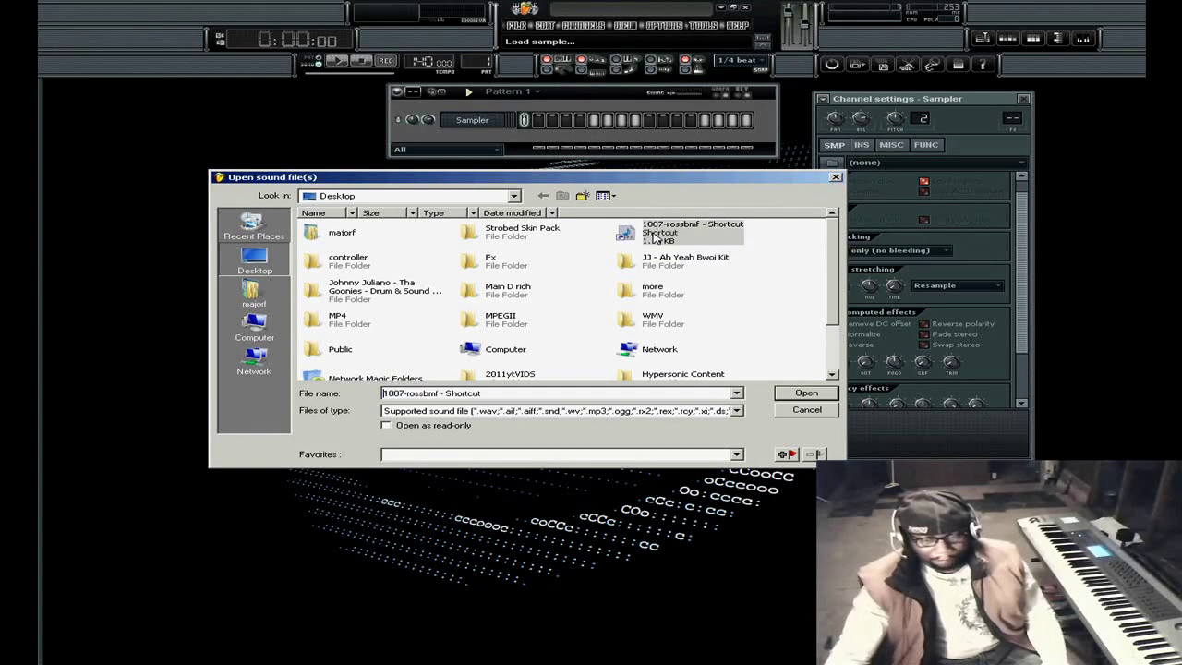
{"action": "left_click", "coordinate": [807, 394]}
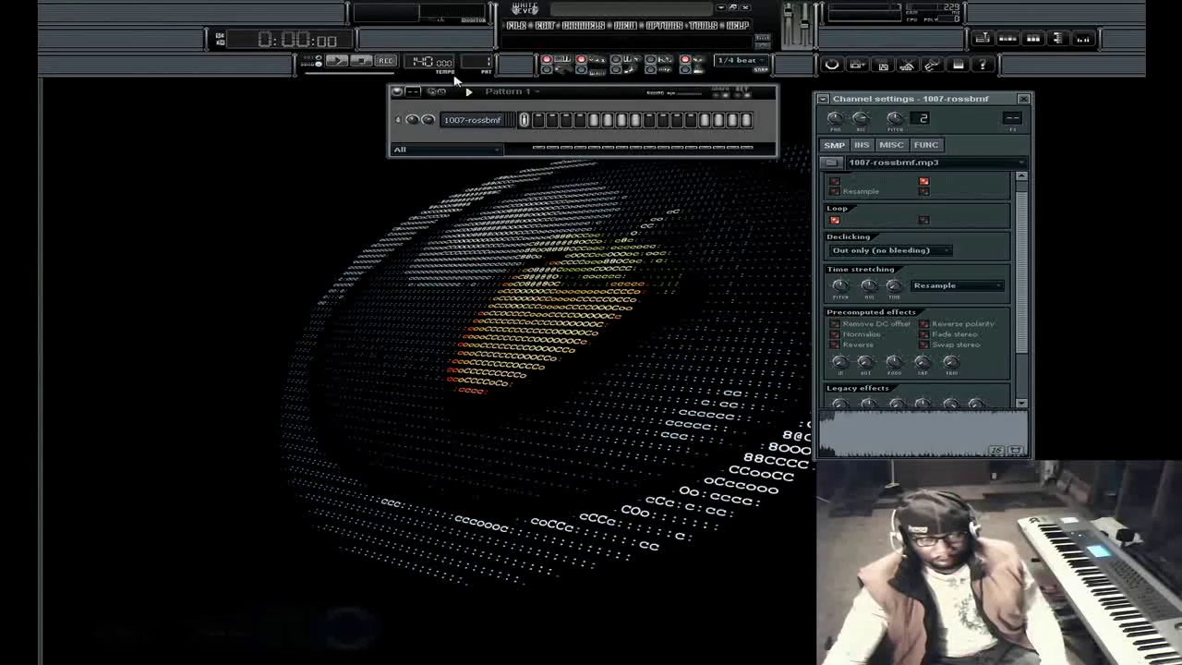
{"action": "left_click_drag", "start_coordinate": [591, 93], "coordinate": [520, 94]}
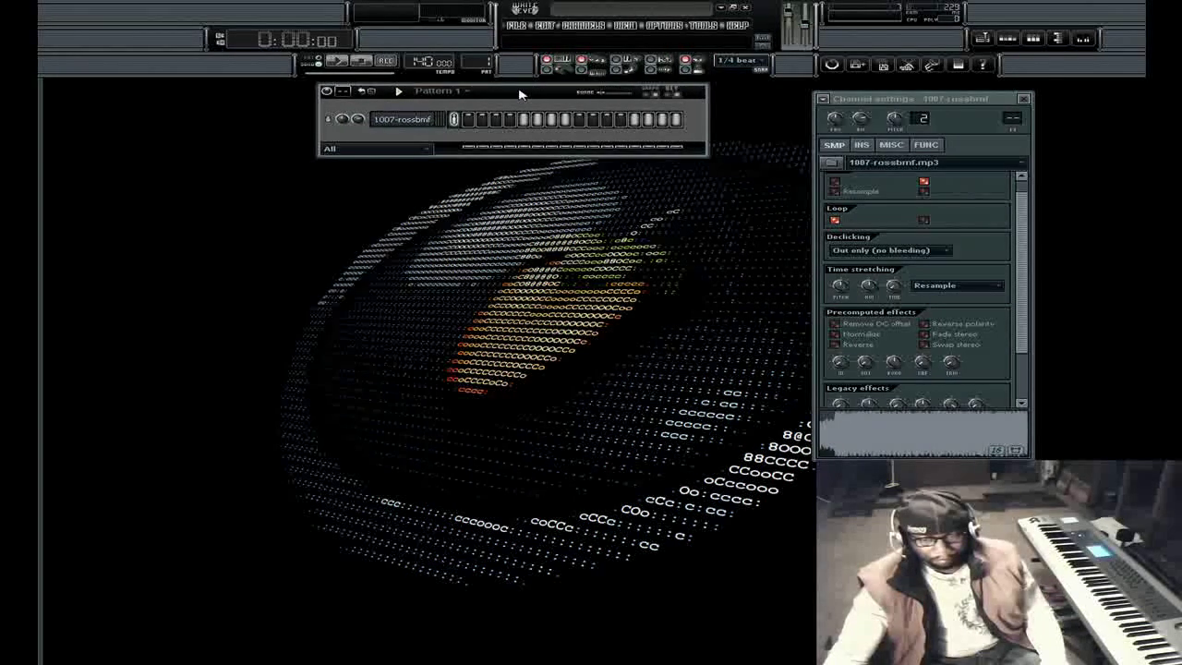
{"action": "left_click", "coordinate": [835, 334]}
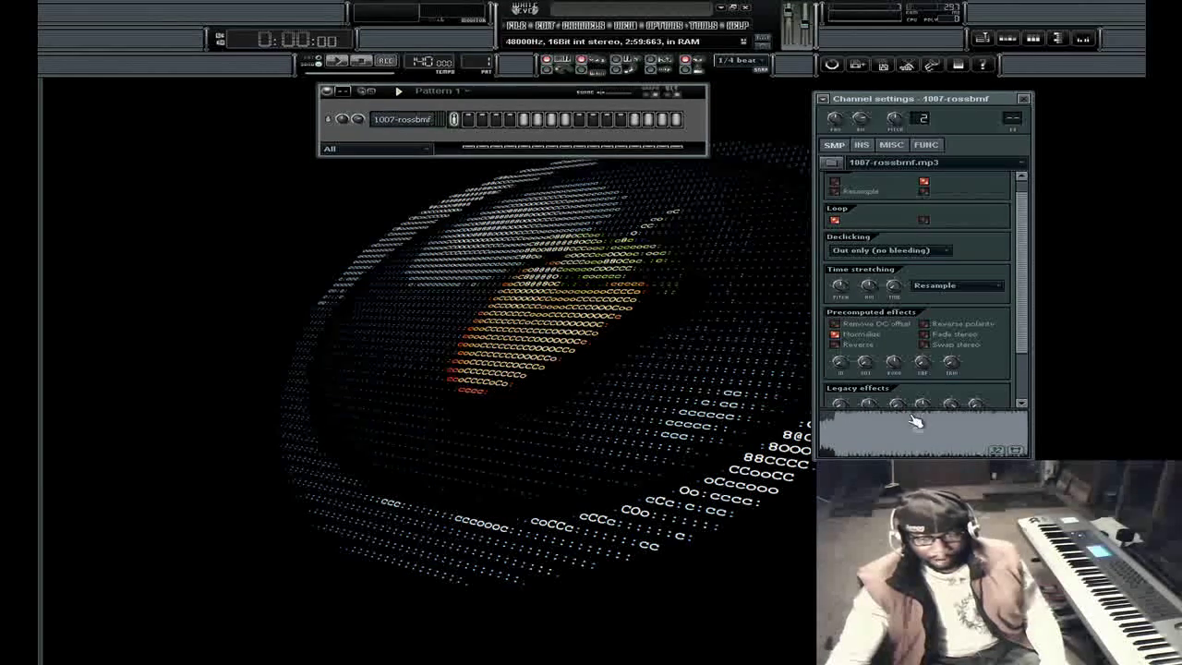
- Place the loaded 1007-rossbmf sample as an audio clip on Track 1 of the playlist, starting at bar 1
{"action": "left_click", "coordinate": [981, 39]}
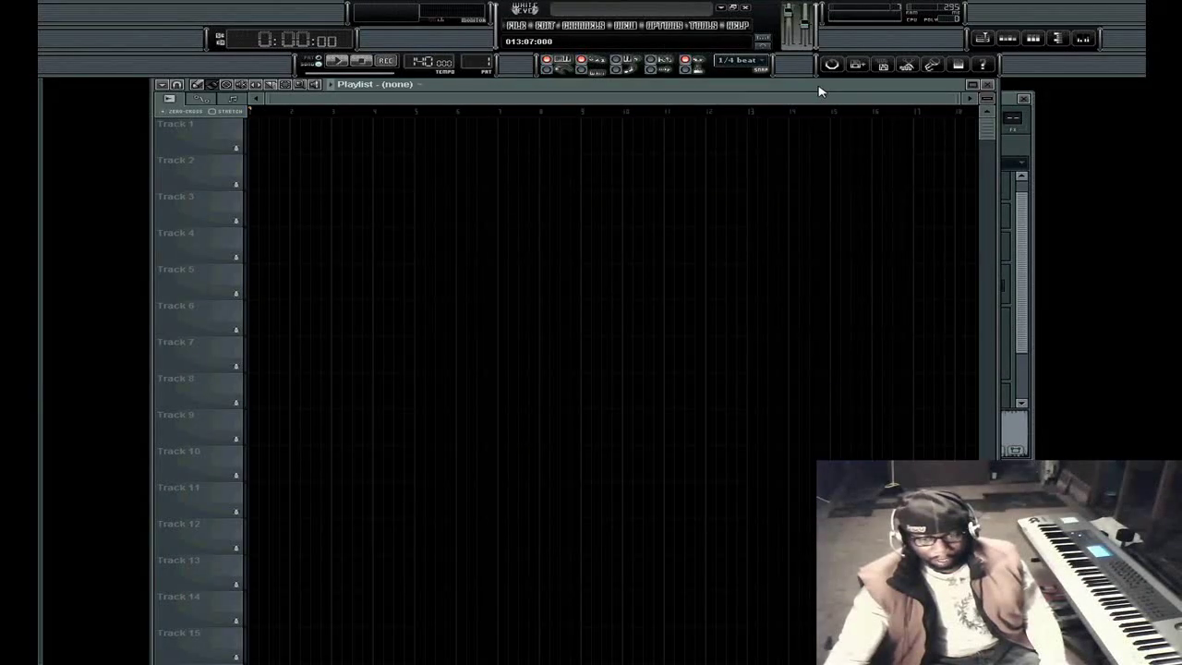
{"action": "left_click_drag", "start_coordinate": [819, 87], "coordinate": [699, 97]}
{"action": "left_click_drag", "start_coordinate": [988, 97], "coordinate": [1031, 97]}
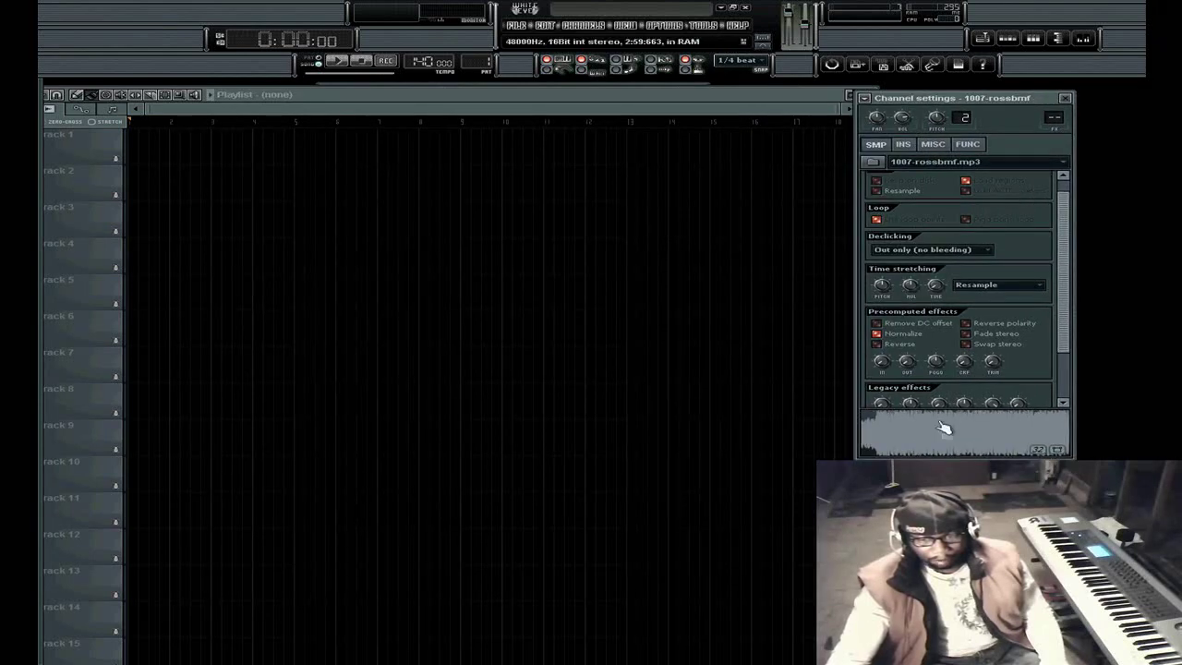
{"action": "left_click_drag", "start_coordinate": [950, 434], "coordinate": [155, 138]}
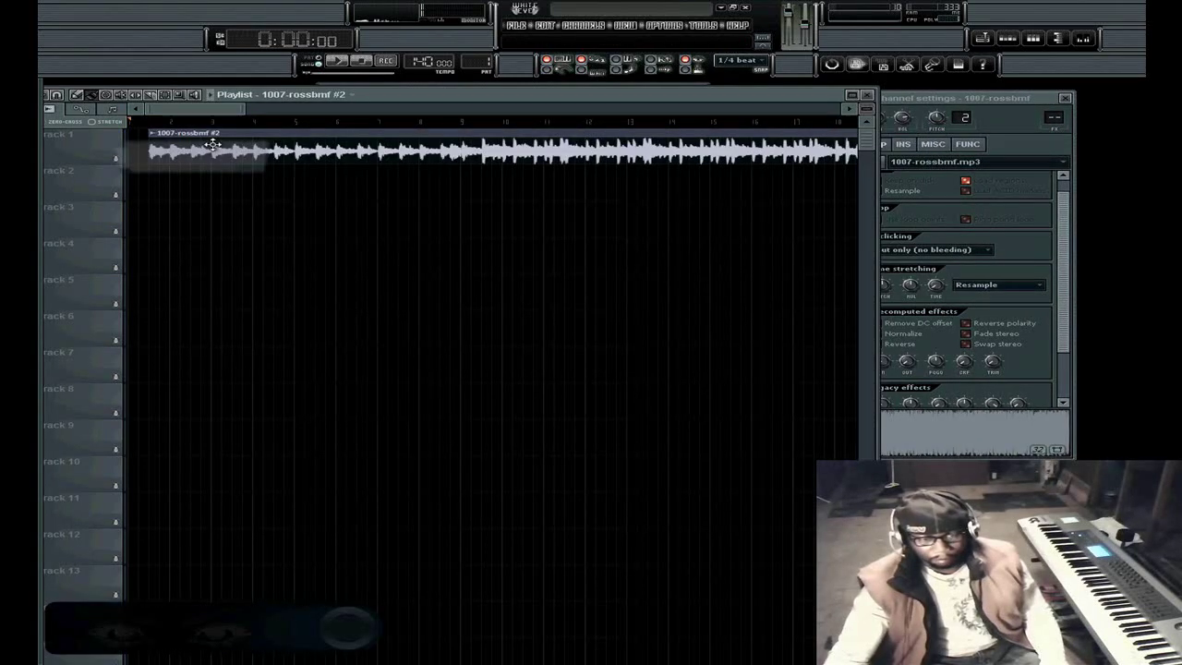
{"action": "left_click_drag", "start_coordinate": [212, 145], "coordinate": [191, 145]}
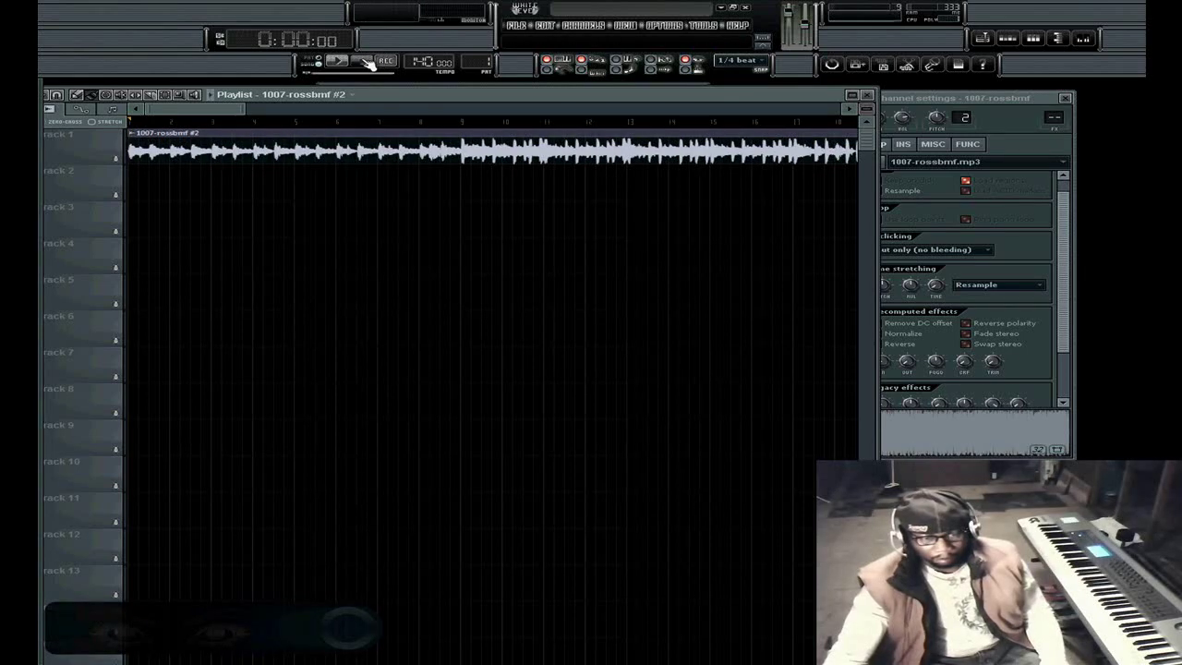
- Close the channel settings, hide the step sequencer and reposition the playlist window just below the main toolbar
{"action": "left_click_drag", "start_coordinate": [633, 97], "coordinate": [719, 201]}
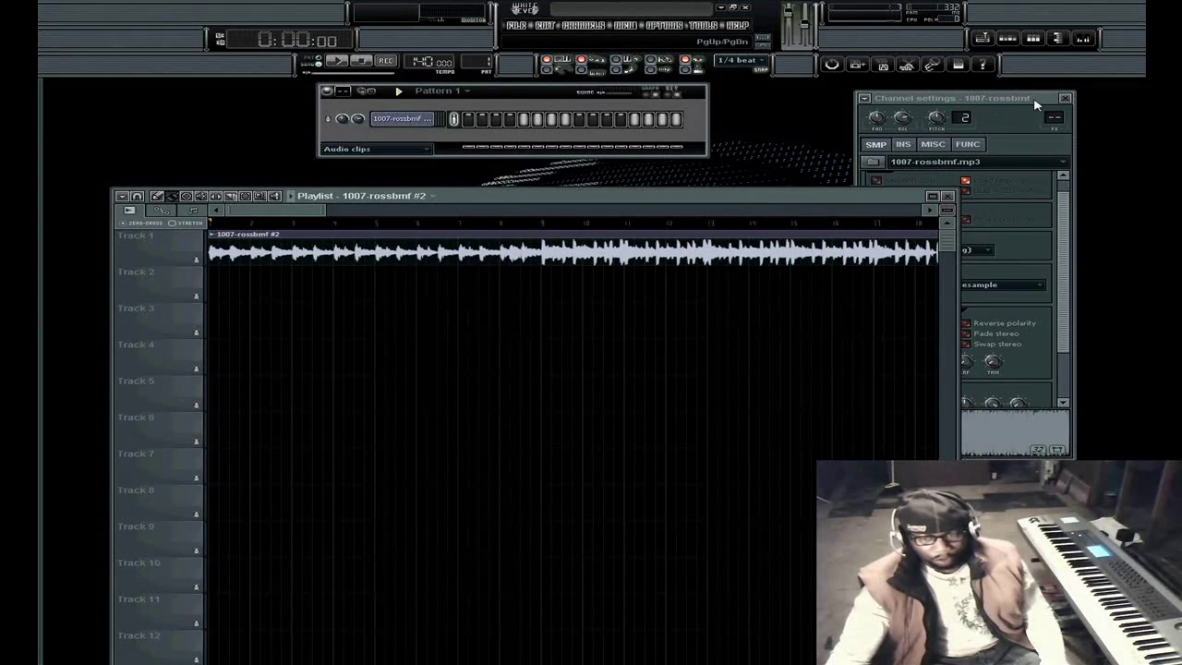
{"action": "left_click", "coordinate": [1065, 98]}
{"action": "left_click_drag", "start_coordinate": [621, 198], "coordinate": [670, 190]}
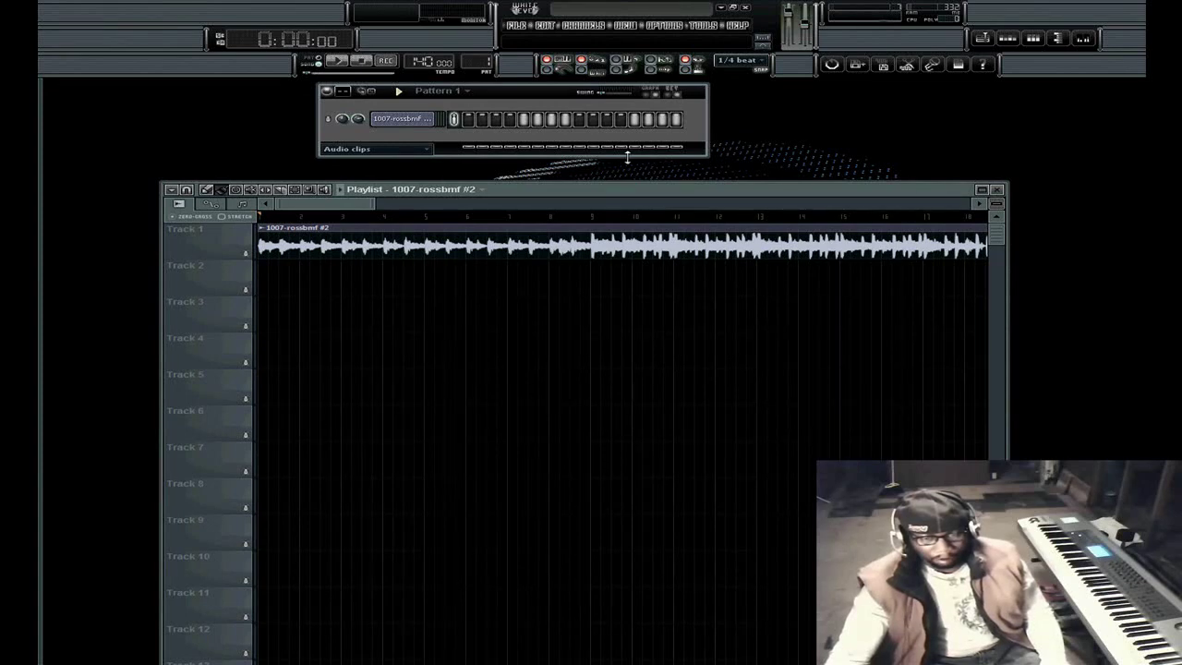
{"action": "left_click", "coordinate": [1008, 40]}
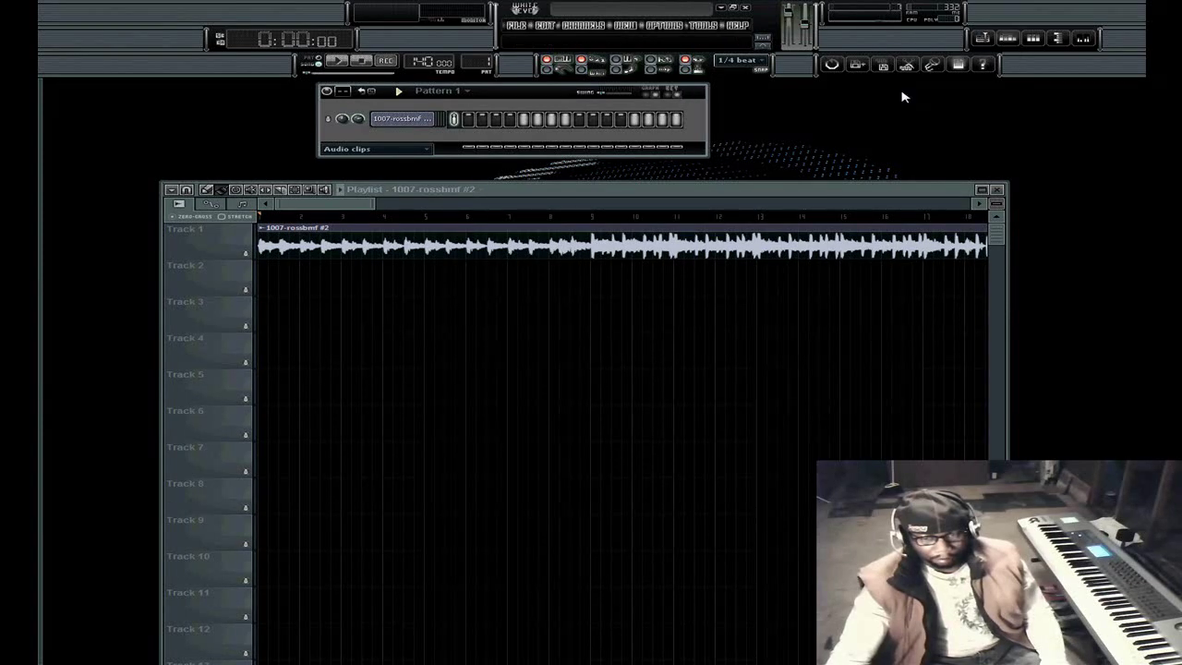
{"action": "left_click", "coordinate": [1009, 40]}
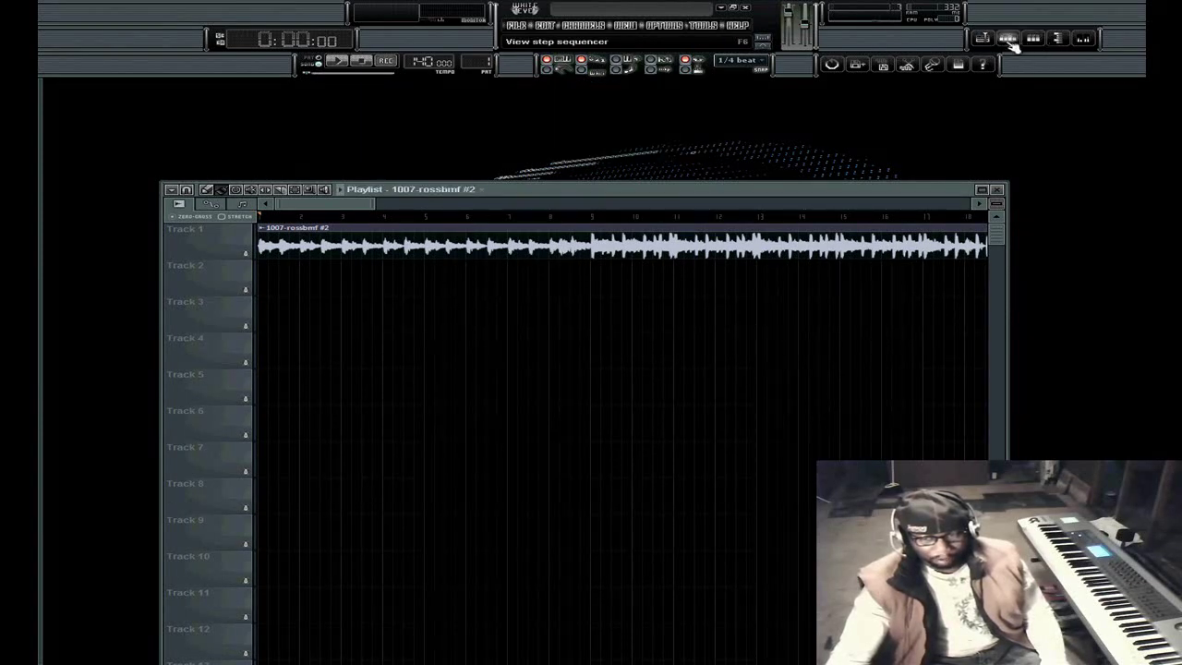
{"action": "left_click_drag", "start_coordinate": [681, 190], "coordinate": [706, 107]}
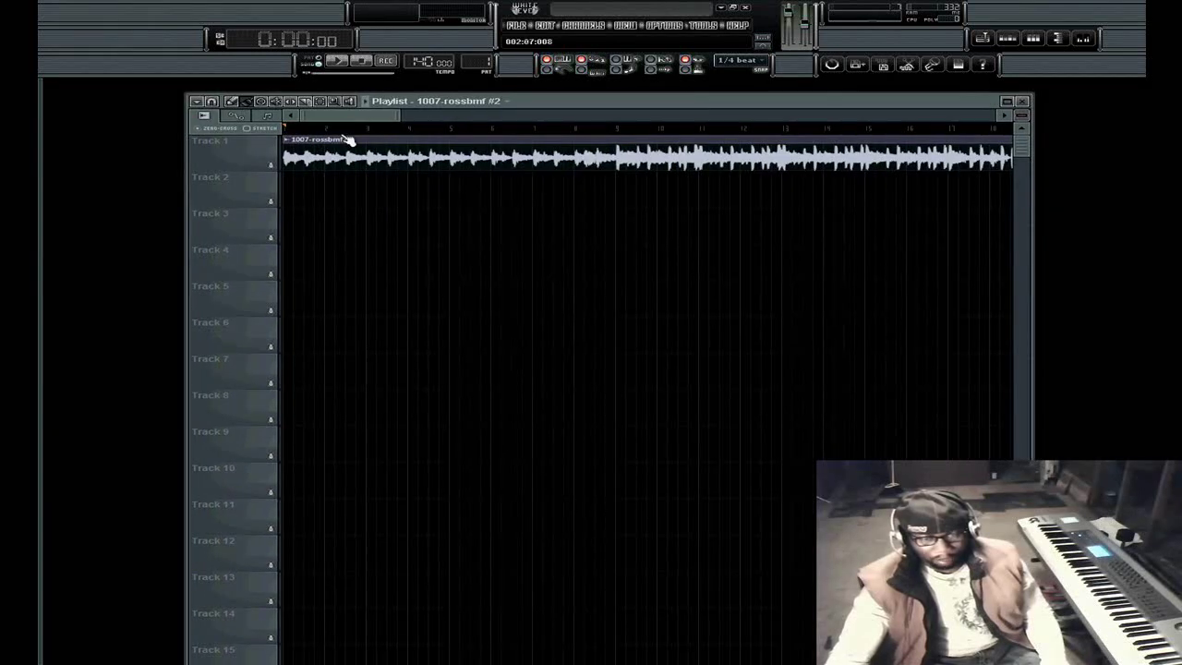
- Detect the tempo of the Track 1 audio clip within the 50 to 100 range and set the project tempo to 70 BPM
{"action": "left_click", "coordinate": [288, 143]}
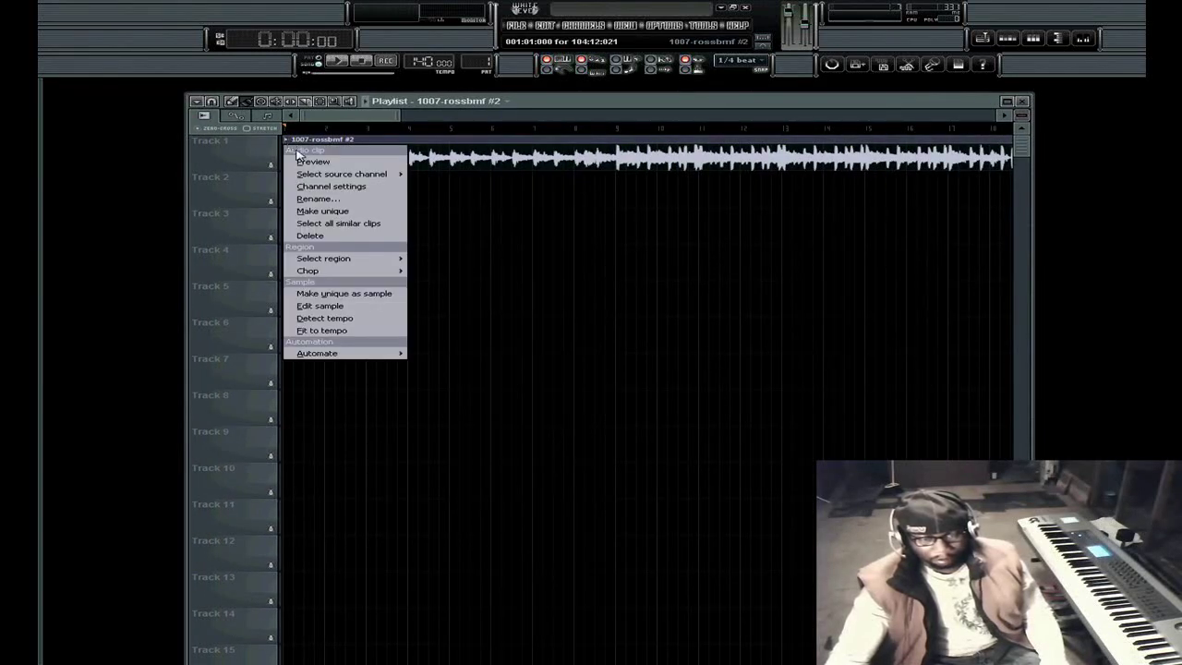
{"action": "left_click", "coordinate": [325, 318]}
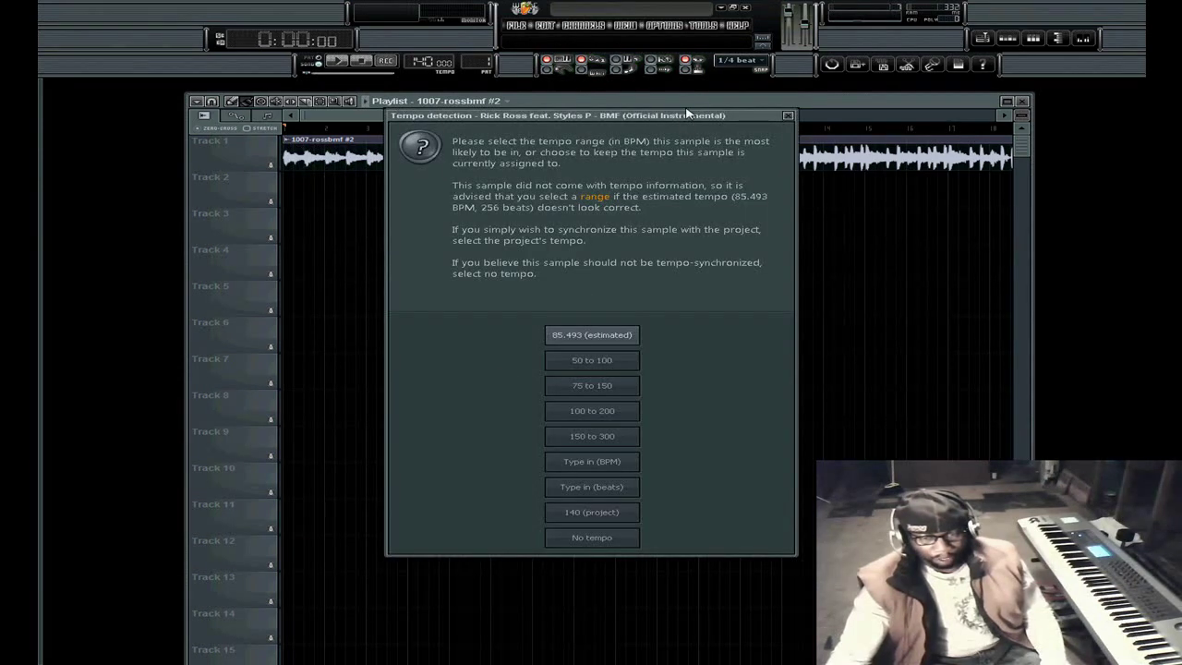
{"action": "left_click_drag", "start_coordinate": [665, 117], "coordinate": [654, 96]}
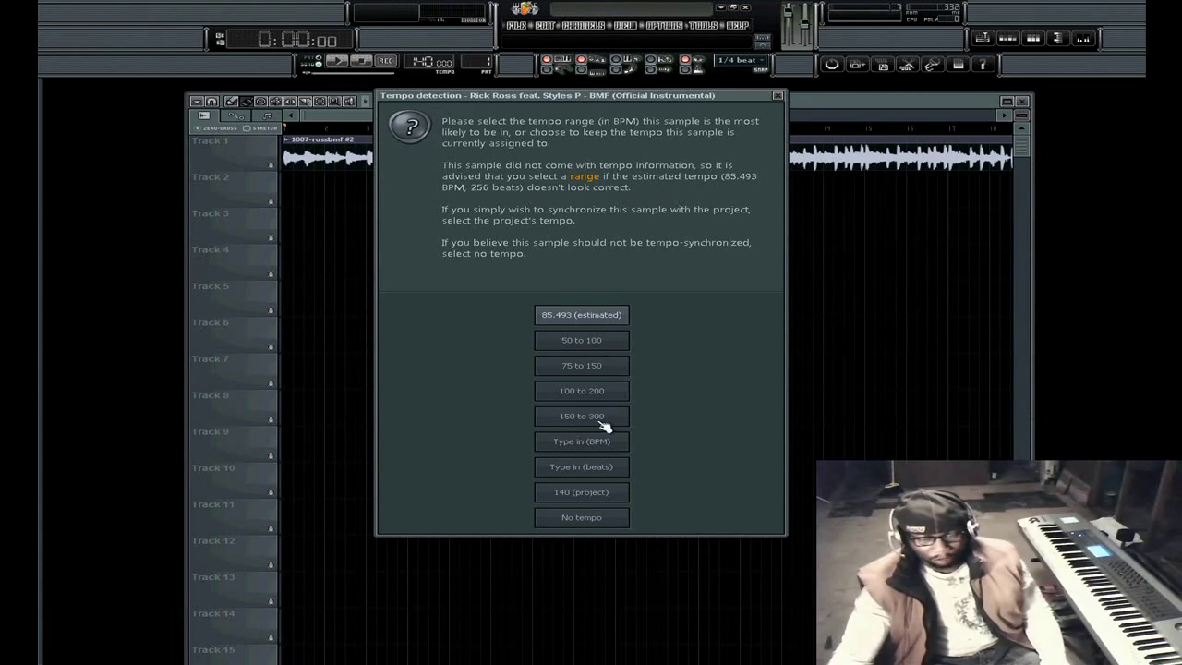
{"action": "left_click", "coordinate": [586, 341]}
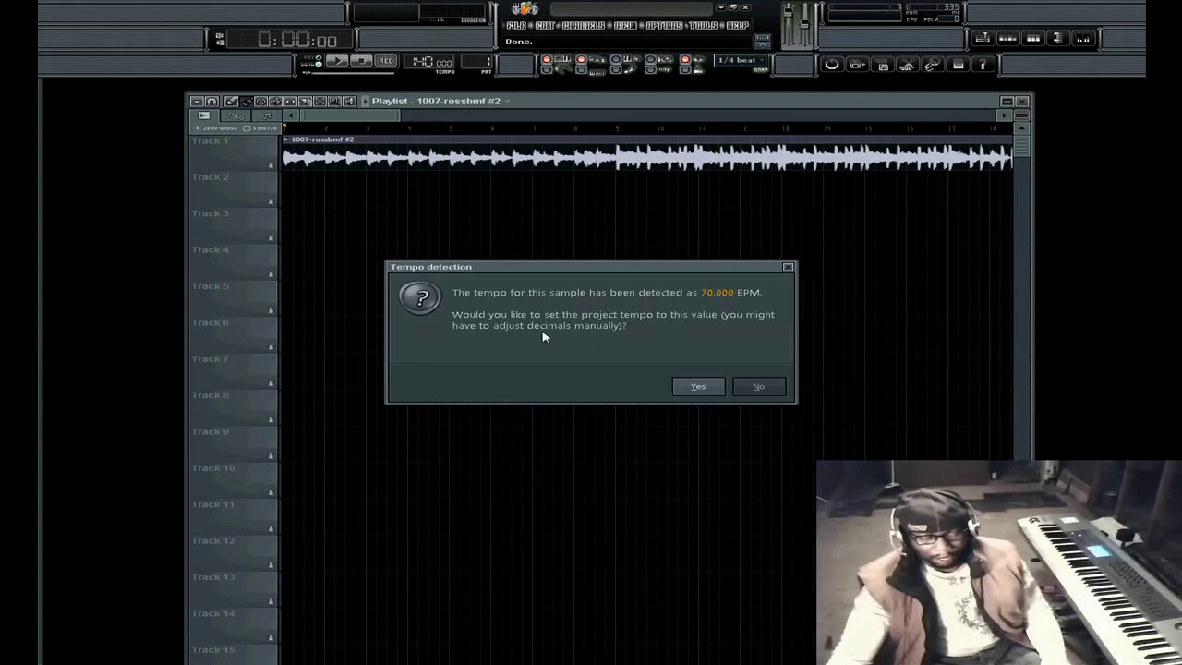
{"action": "left_click_drag", "start_coordinate": [632, 270], "coordinate": [633, 209]}
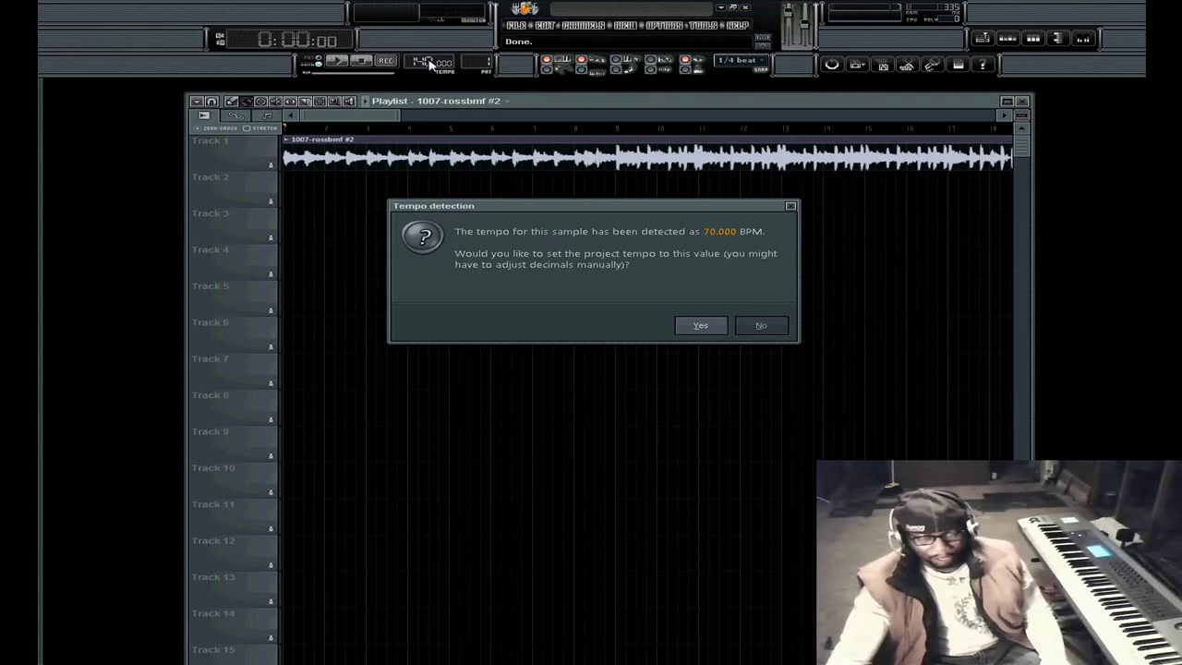
{"action": "left_click", "coordinate": [706, 327]}
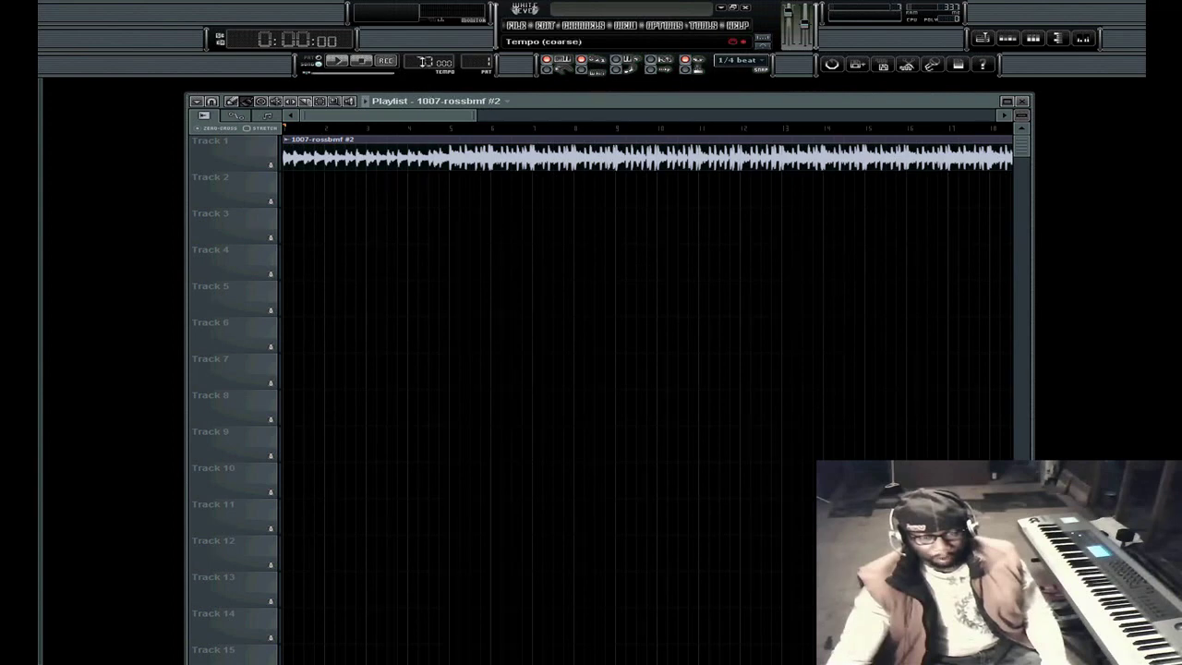
{"action": "right_click", "coordinate": [426, 65]}
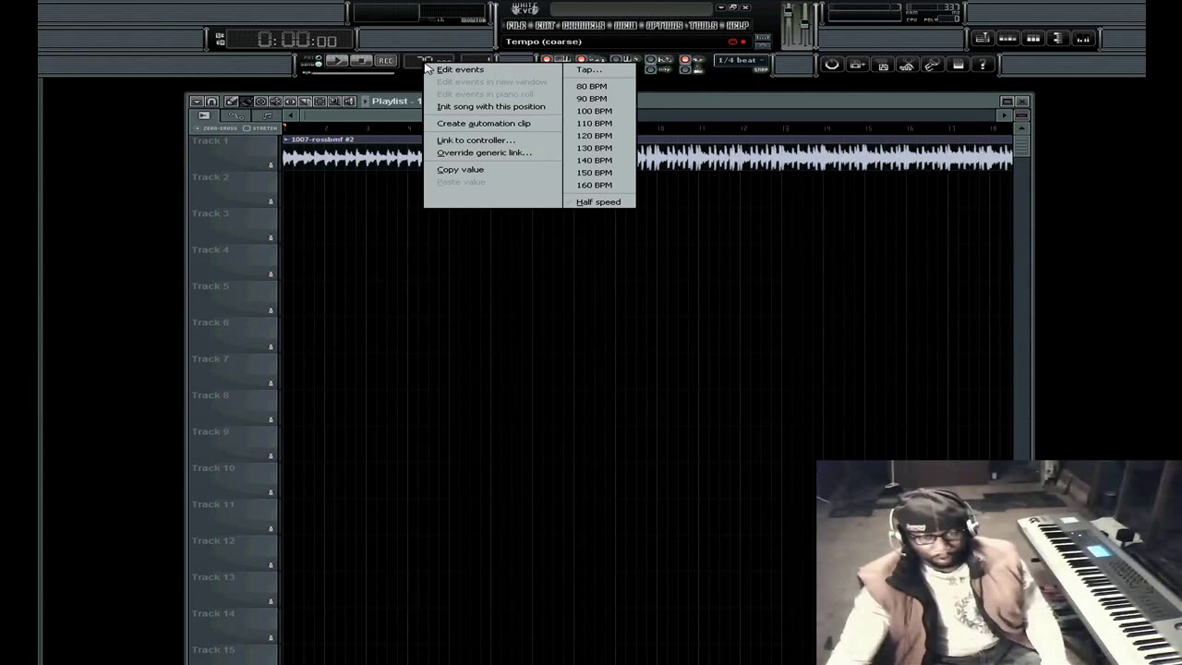
{"action": "left_click", "coordinate": [602, 72]}
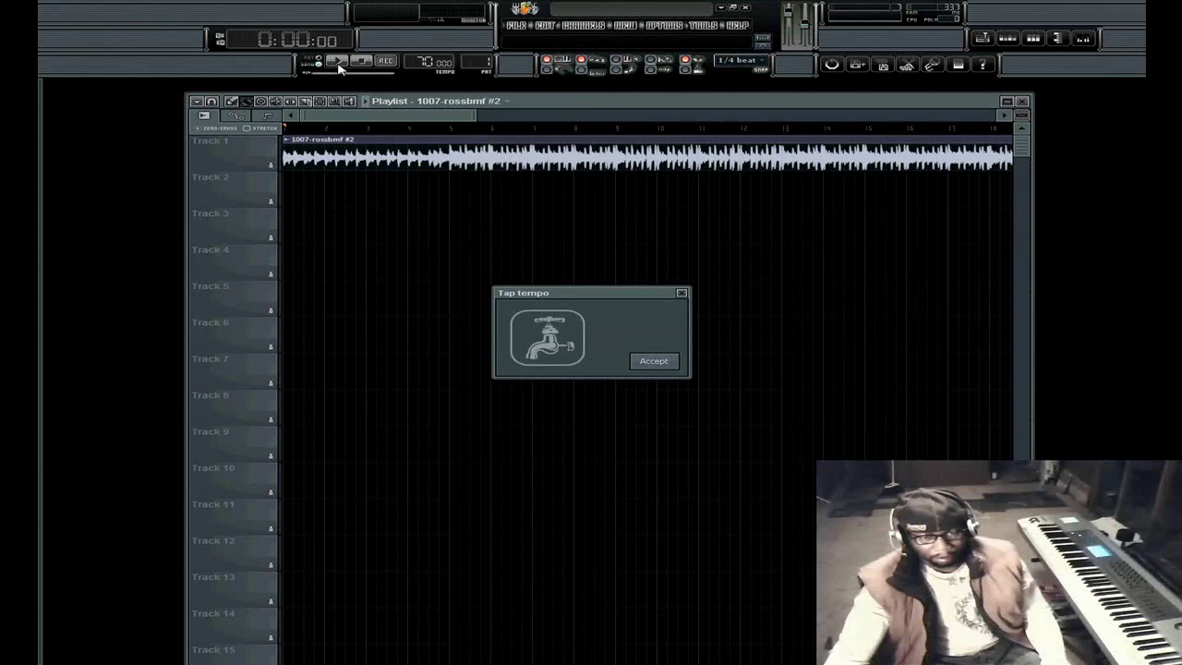
{"action": "left_click", "coordinate": [654, 361]}
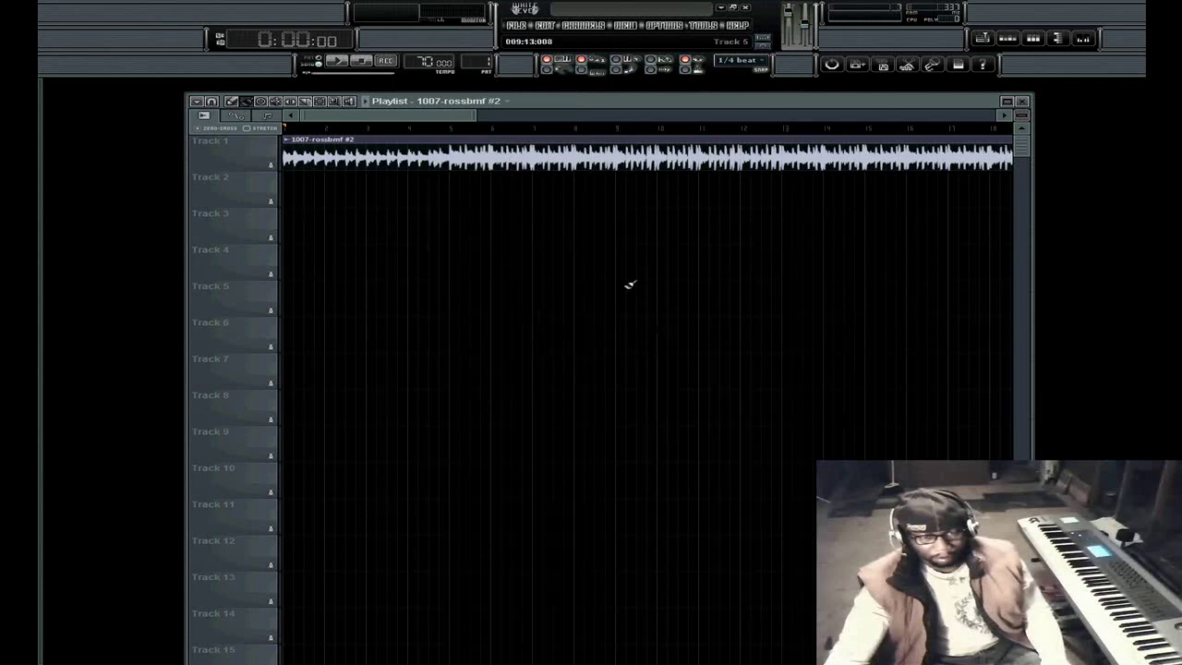
- Play the song and tap the tempo along with its beat in the Tap tempo tool at 70 BPM
{"action": "left_click", "coordinate": [337, 61]}
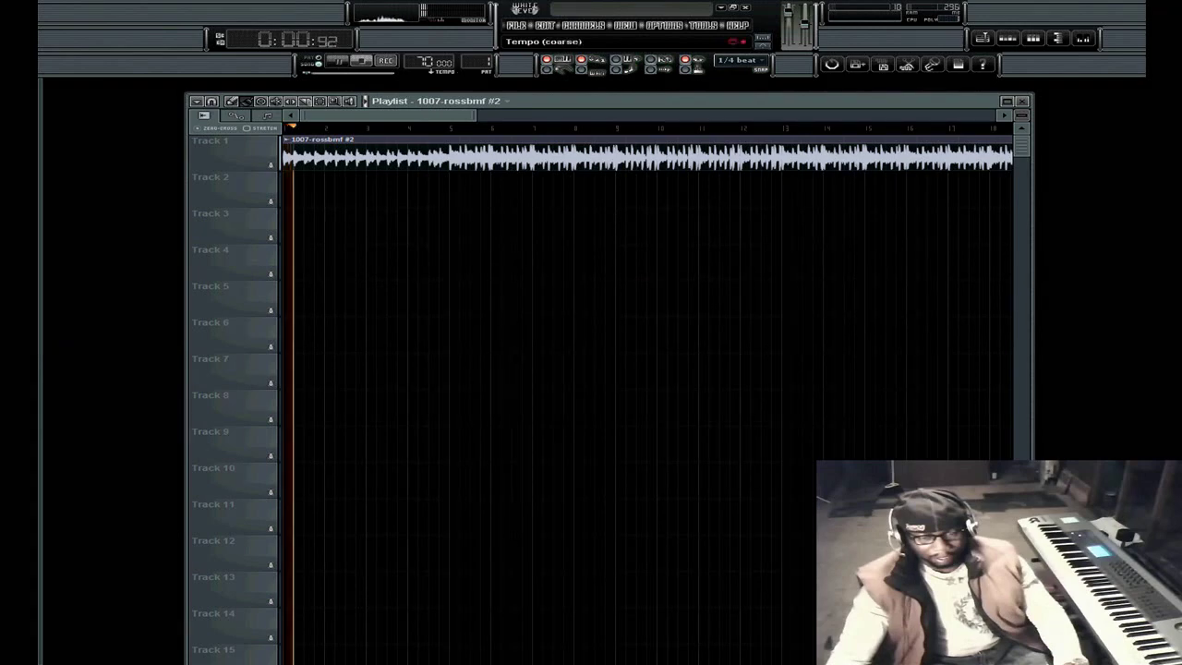
{"action": "right_click", "coordinate": [430, 61]}
{"action": "left_click", "coordinate": [596, 69]}
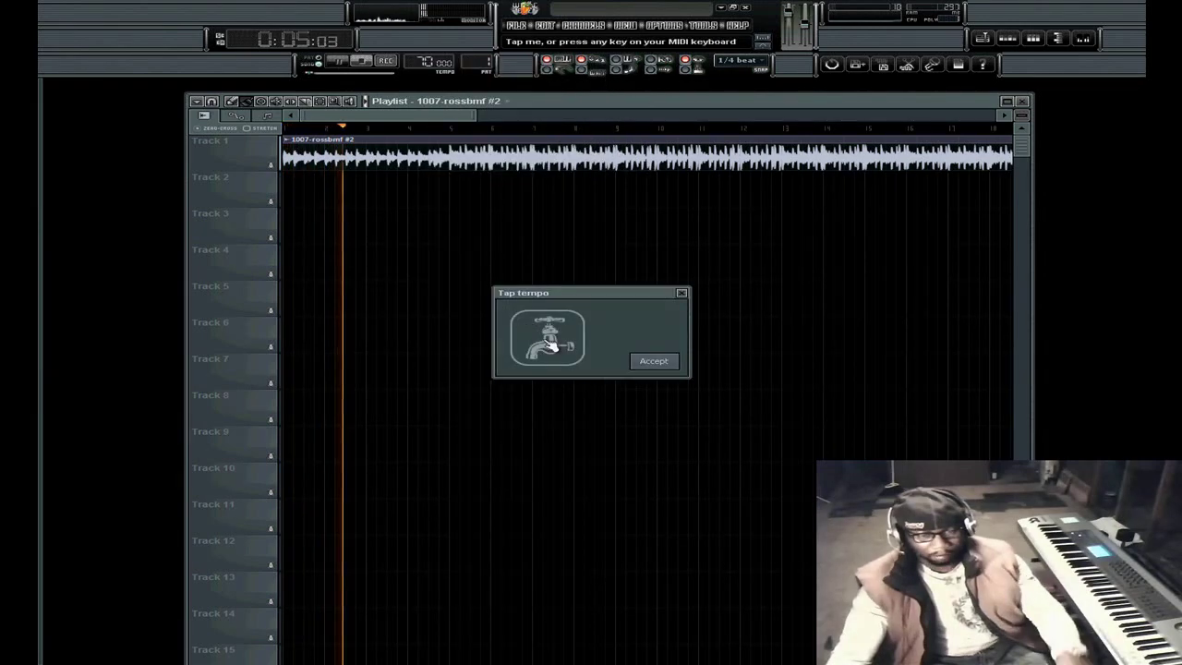
{"action": "left_click", "coordinate": [552, 345]}
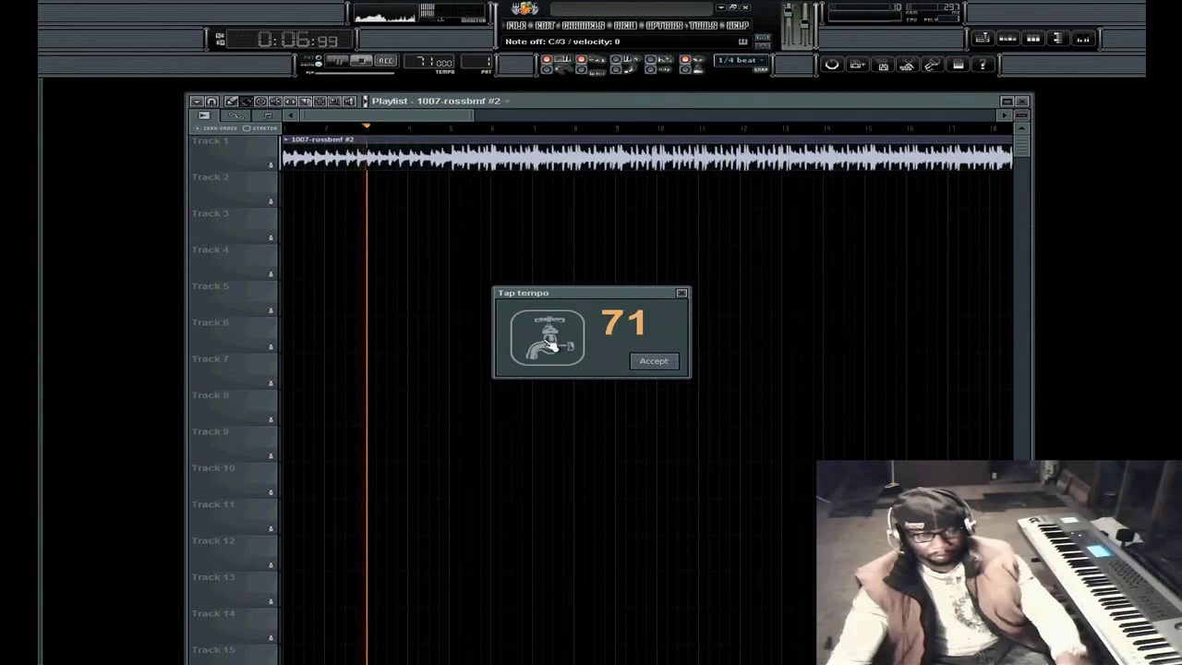
{"action": "left_click", "coordinate": [553, 345]}
{"action": "left_click", "coordinate": [552, 345]}
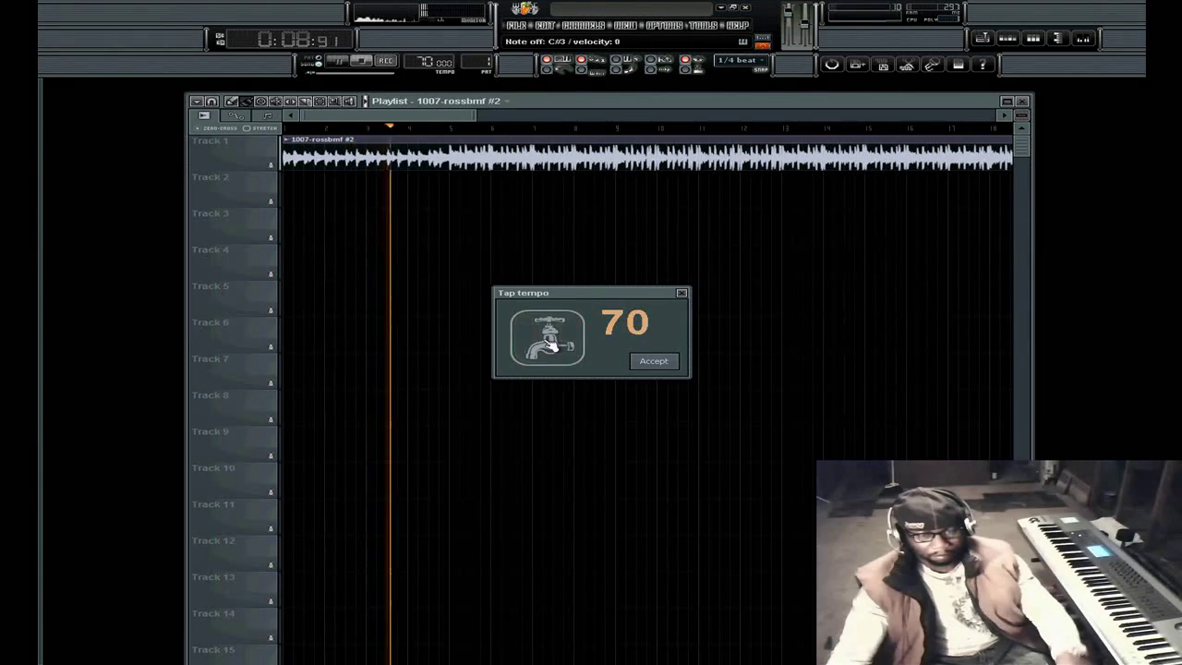
{"action": "left_click", "coordinate": [552, 344]}
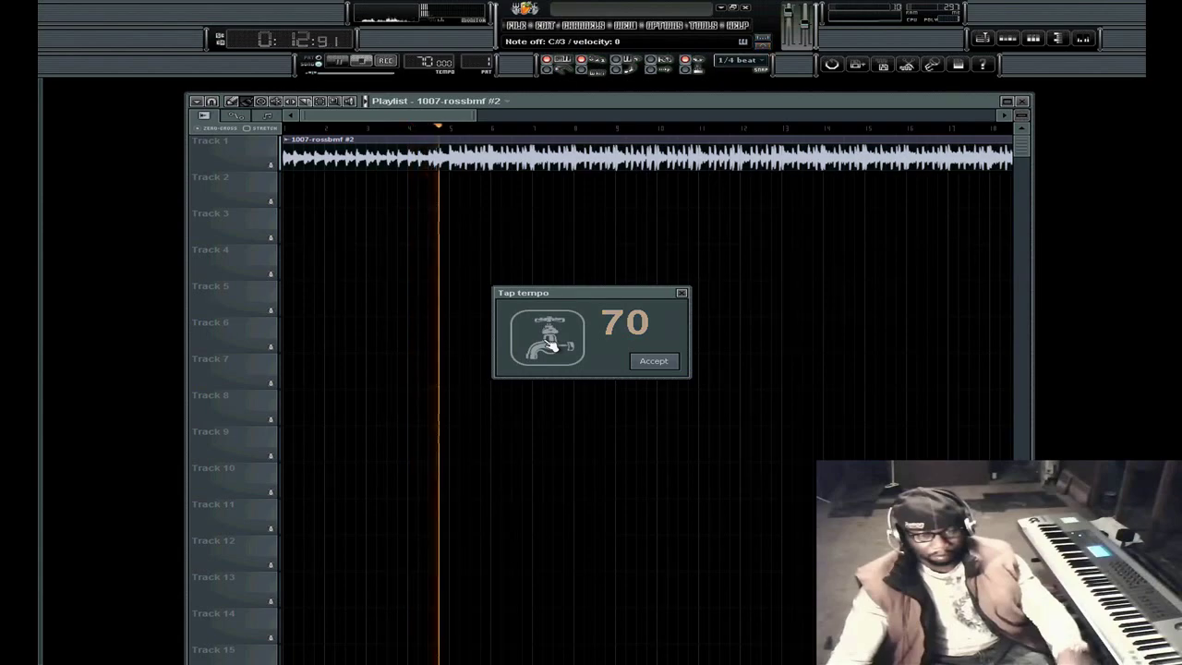
{"action": "left_click", "coordinate": [553, 345]}
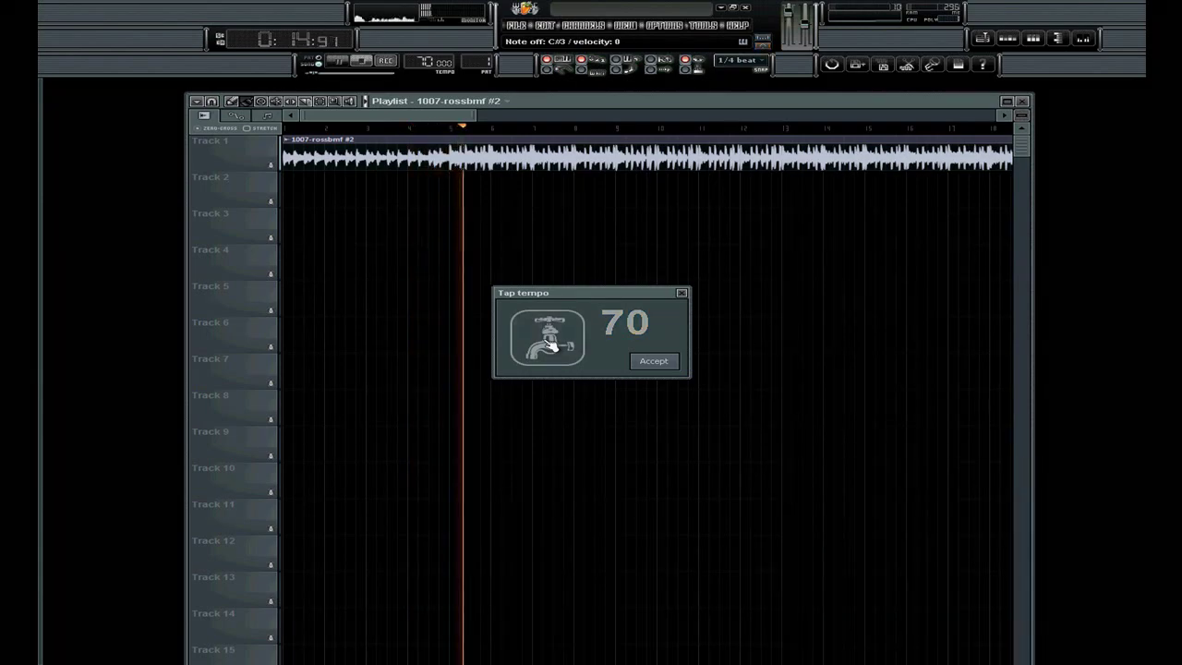